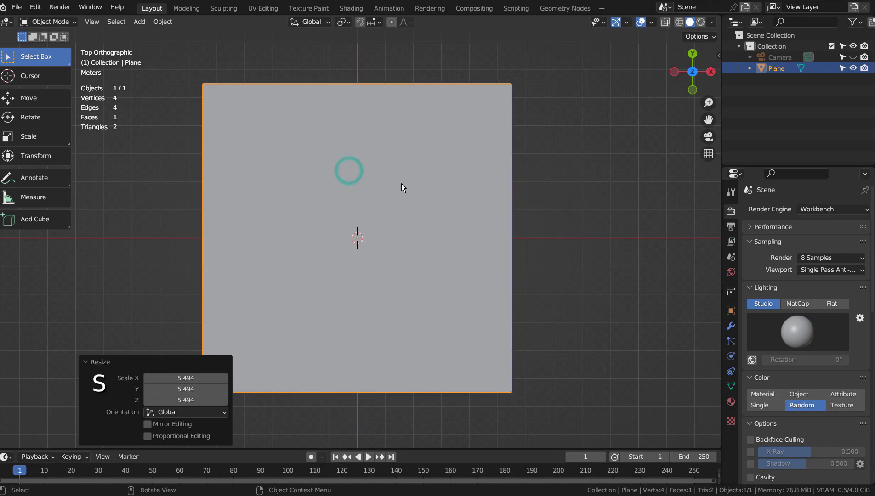
# Step: Scale the plane along the Y axis to about half its depth
pyautogui.press('s')
pyautogui.press('x')
pyautogui.press('y')
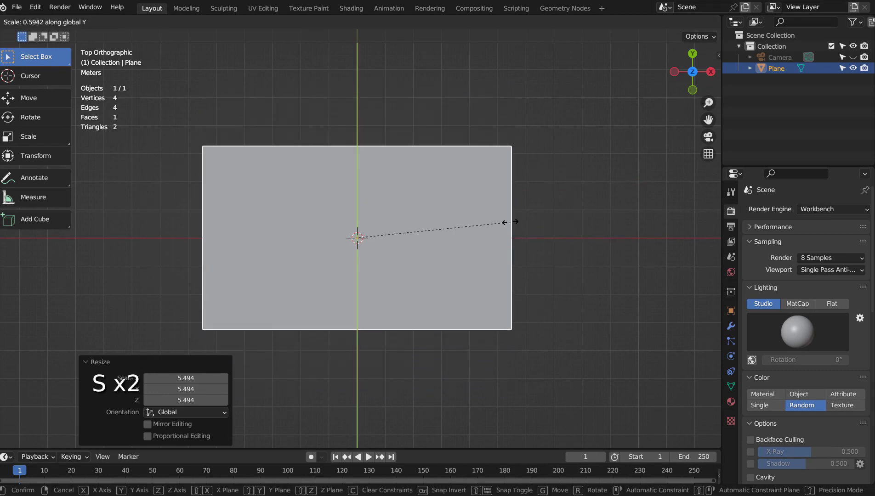
pyautogui.click(488, 217)
# Step: Add a cube mesh and raise it 1 m along the Z axis onto the plane
pyautogui.moveTo(488, 217); pyautogui.dragTo(609, 264)
pyautogui.hotkey('shift', 'a')
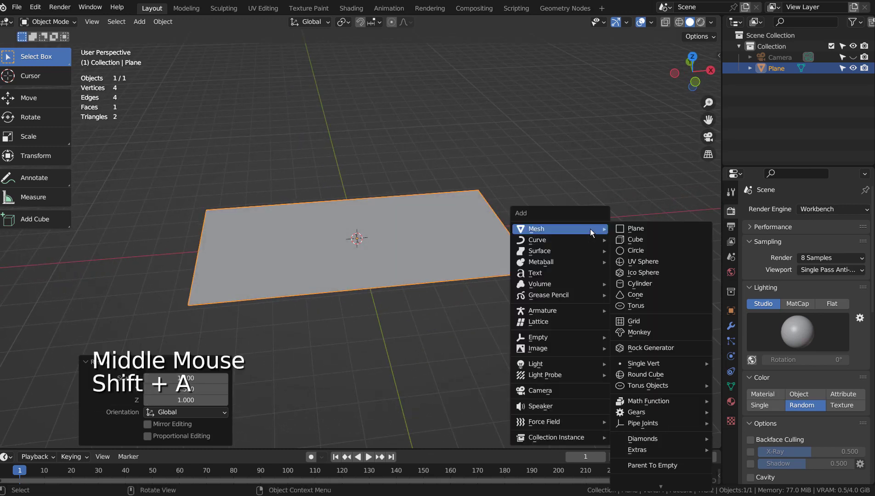
pyautogui.click(651, 244)
pyautogui.press('KP_1')
pyautogui.press('g')
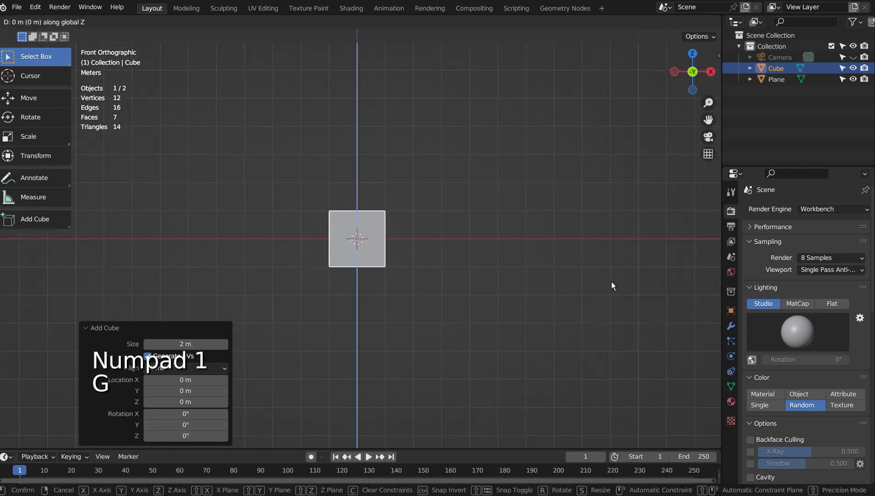
pyautogui.press('1')
pyautogui.press('Return')
# Step: In top view, move the cube about -2.6 m in X and 1.09 m in Y, and stretch it along X by about 1.85
pyautogui.moveTo(521, 236); pyautogui.dragTo(487, 244)
pyautogui.press('KP_7')
pyautogui.press('g')
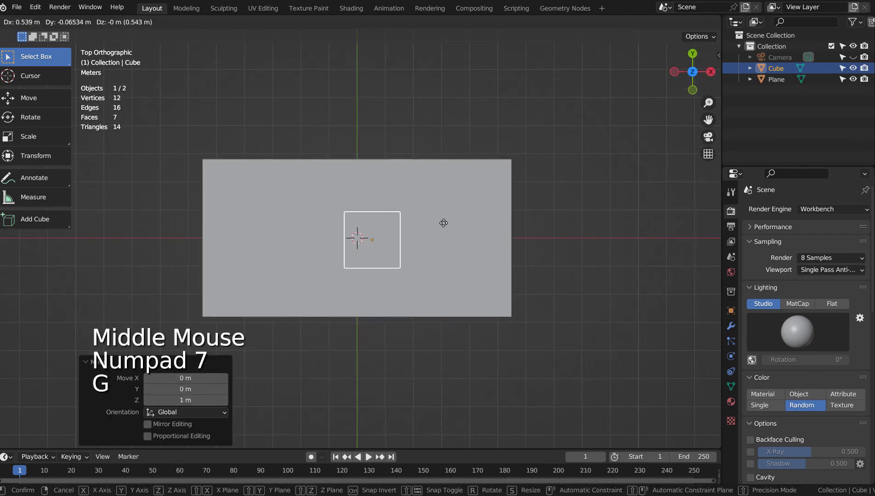
pyautogui.press('s')
pyautogui.middleClick(412, 211)
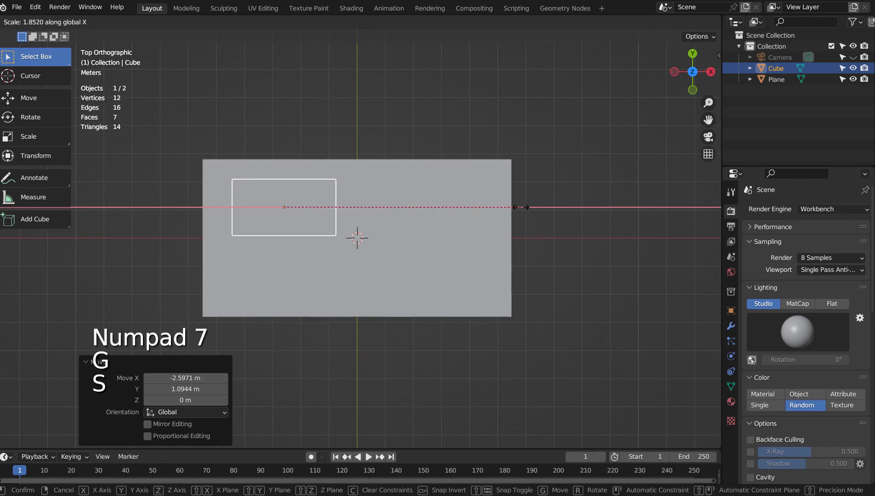
pyautogui.click(519, 208)
# Step: Rotate the box 26° in top view, shift it about -0.5 m in Y, and check it through the camera
pyautogui.press('r')
pyautogui.click(478, 302)
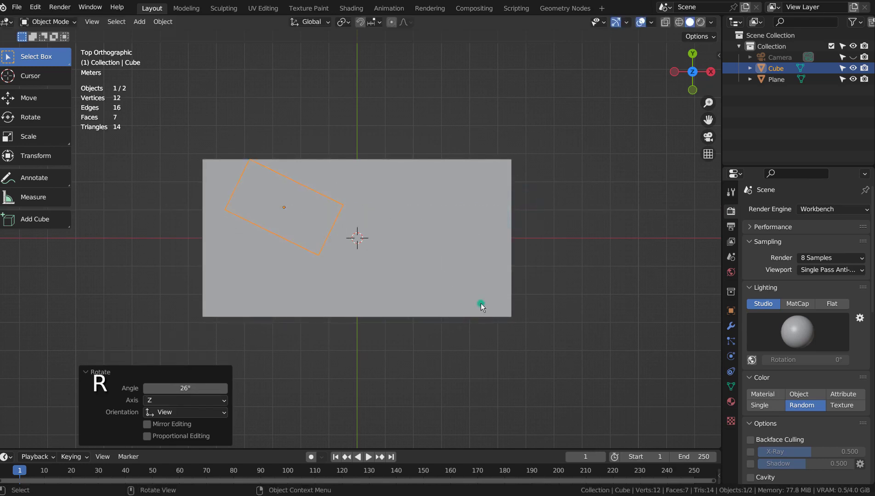
pyautogui.press('g')
pyautogui.click(482, 317)
pyautogui.press('KP_0')
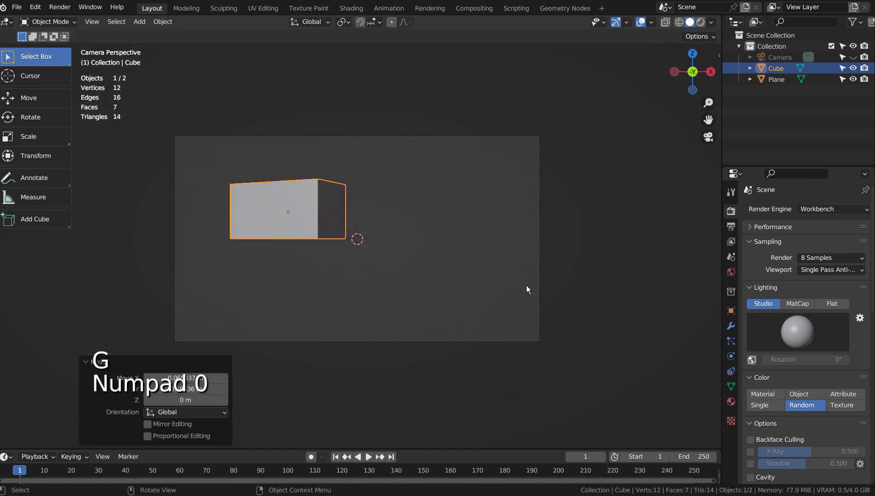
pyautogui.press('KP_0')
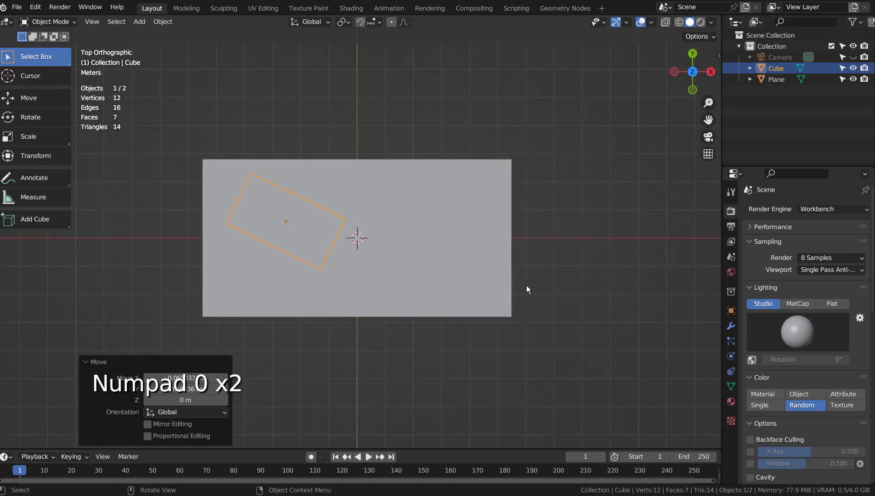
# Step: Rotate the box about -30.6° around the Z axis so its short end turns toward the viewer
pyautogui.moveTo(526, 290); pyautogui.dragTo(508, 303)
pyautogui.scroll(2, 511, 195)
pyautogui.press('r')
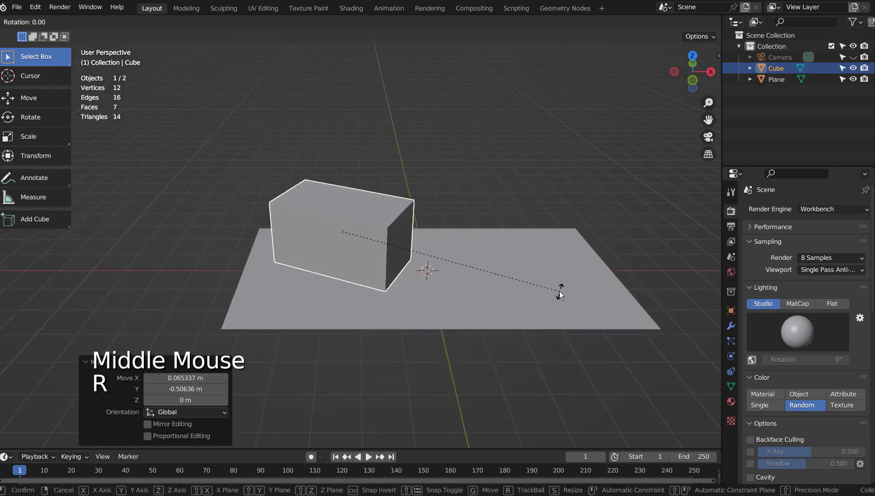
pyautogui.click(414, 306)
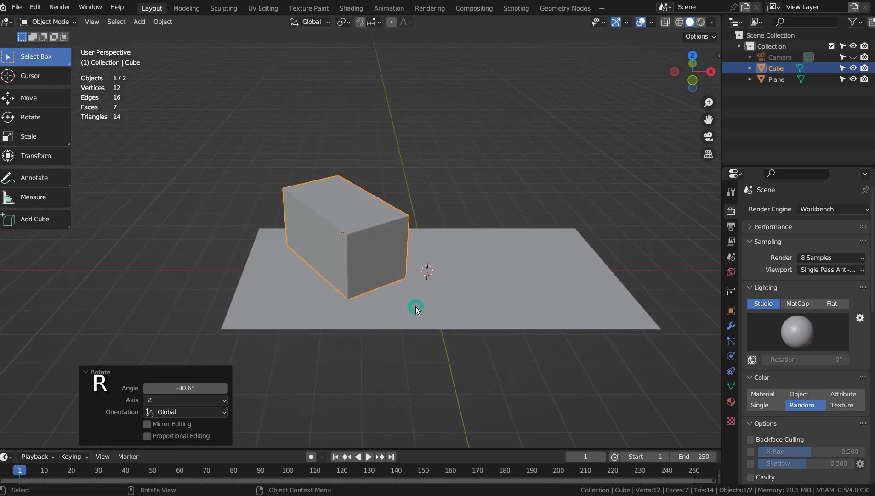
# Step: Scale the ground plane up uniformly by about 1.83
pyautogui.click(528, 270)
pyautogui.press('s')
pyautogui.click(607, 238)
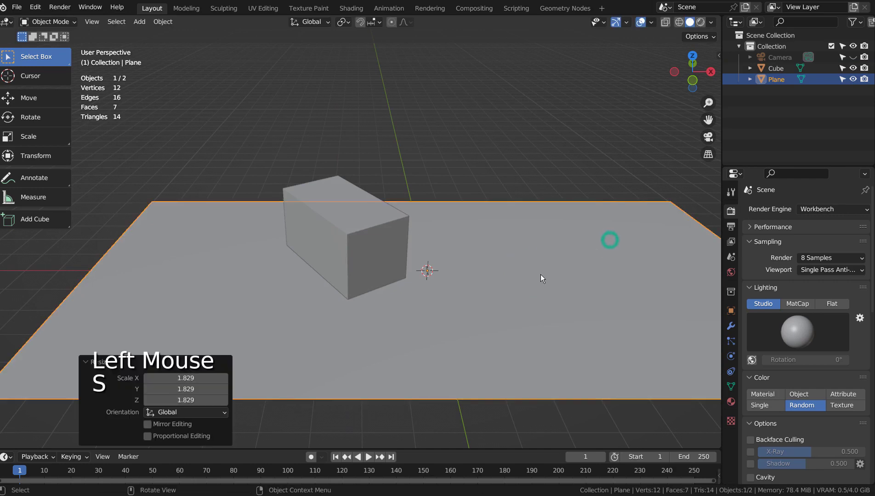
# Step: Frame the box from a low angle, align the camera to that view with a slight adjustment, and render the image
pyautogui.moveTo(540, 274); pyautogui.dragTo(542, 294)
pyautogui.click(530, 238)
pyautogui.moveTo(531, 238); pyautogui.dragTo(521, 306)
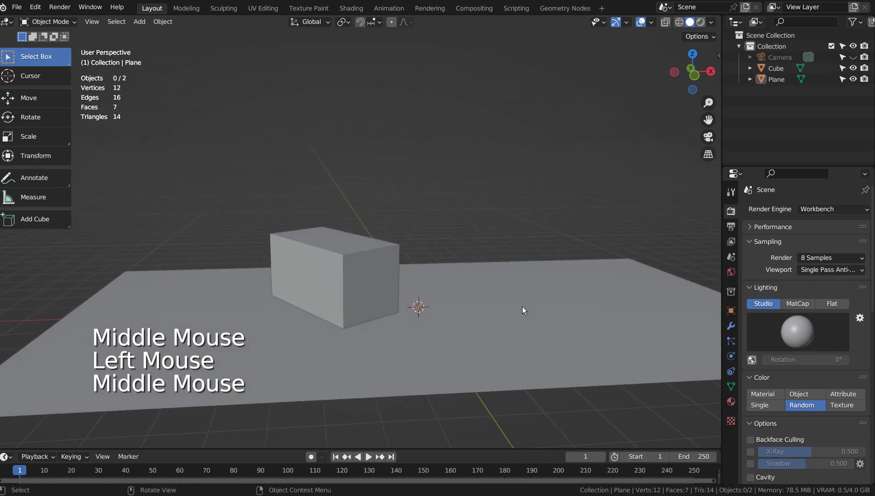
pyautogui.press('ctrl+alt+KP_0')
pyautogui.hotkey('shift', '`')
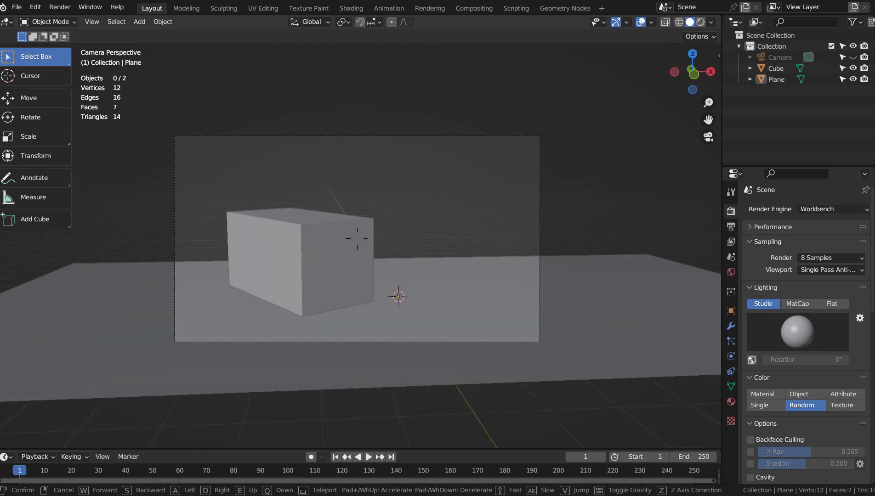
pyautogui.click(519, 295)
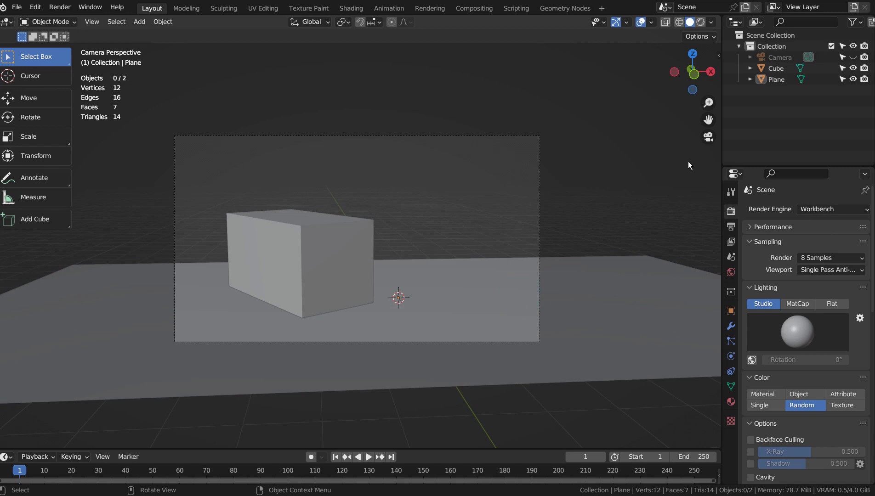
pyautogui.press('F12')
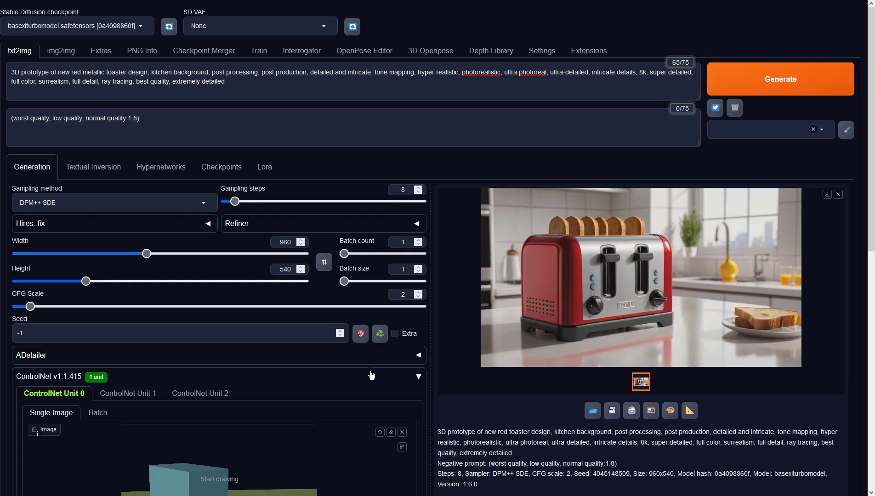
# Step: Switch to the Stable Diffusion web UI and review the toaster prompt, the negative prompt and the 960 × 540 image size
pyautogui.click(279, 88)
pyautogui.click(260, 119)
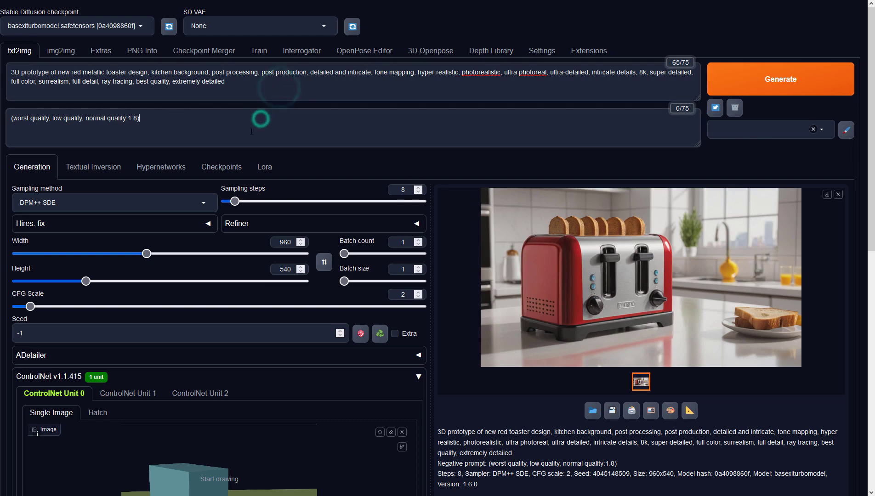
pyautogui.click(292, 243)
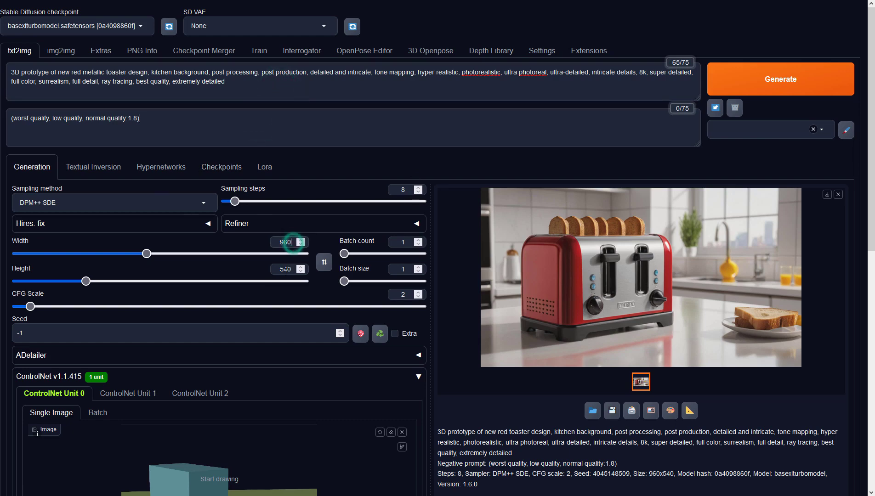
pyautogui.click(292, 270)
pyautogui.click(471, 428)
# Step: Set ControlNet Unit 0 to the Depth control type with preprocessor none and model sai_xl_depth_256lora
pyautogui.scroll(-6, 471, 428)
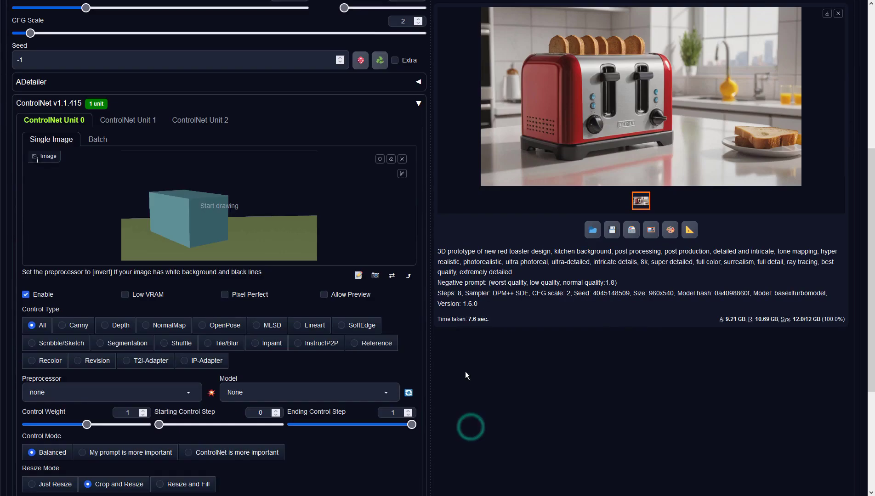
pyautogui.click(117, 325)
pyautogui.click(186, 391)
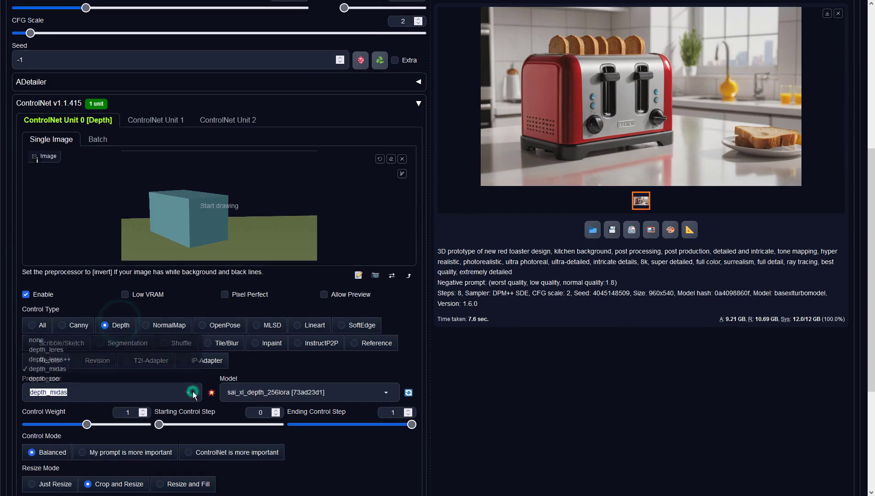
pyautogui.click(49, 336)
pyautogui.click(283, 392)
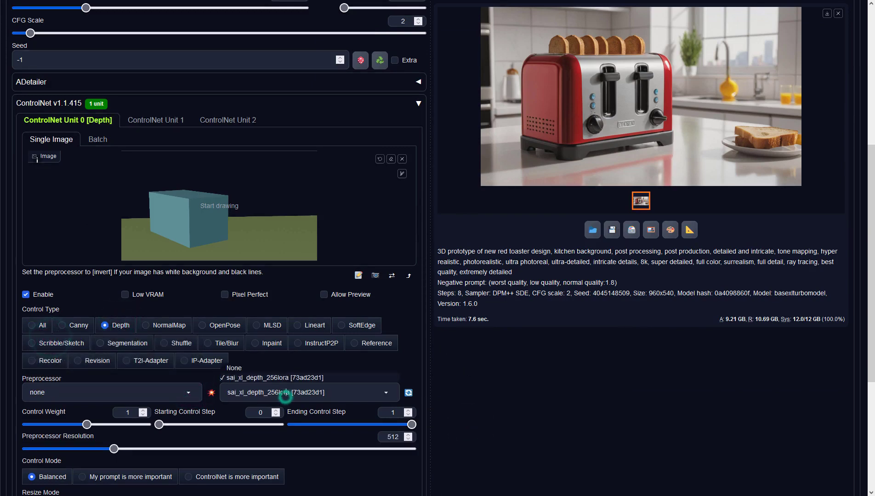
pyautogui.click(264, 378)
pyautogui.click(506, 306)
# Step: Generate the toaster image from the depth-guided prompt and view the result enlarged
pyautogui.scroll(6, 505, 305)
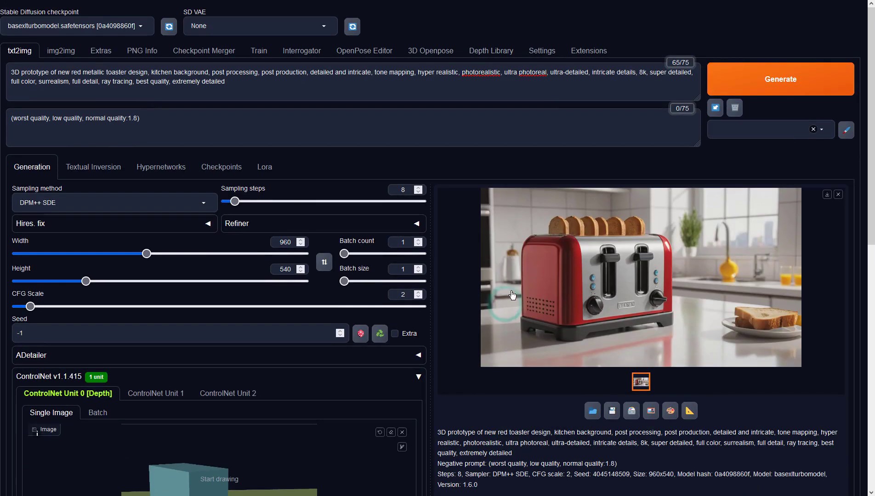
pyautogui.click(760, 79)
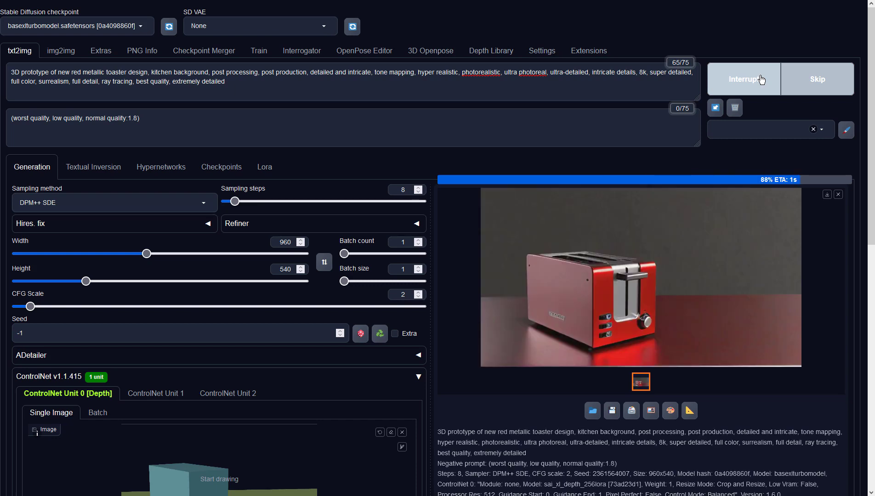
pyautogui.click(733, 222)
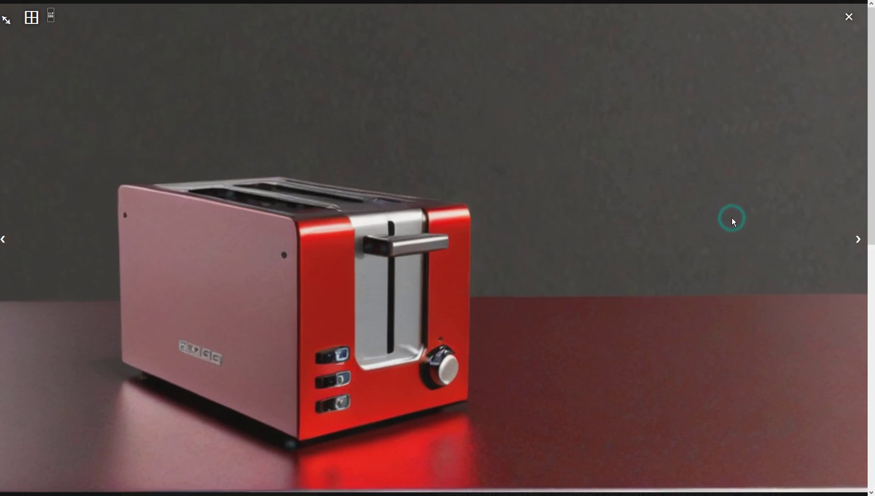
pyautogui.click(732, 219)
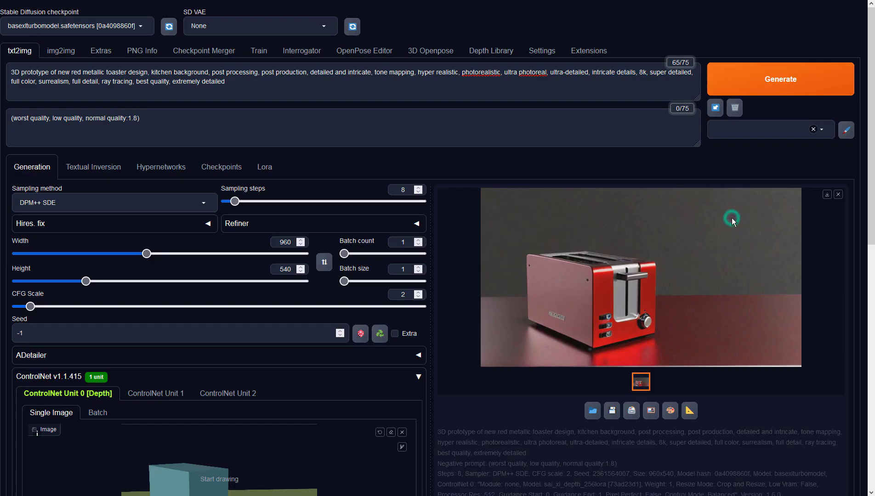
# Step: Send the generated toaster image to img2img and set the sampling method to DPM++ SDE and the CFG Scale to 2
pyautogui.click(651, 406)
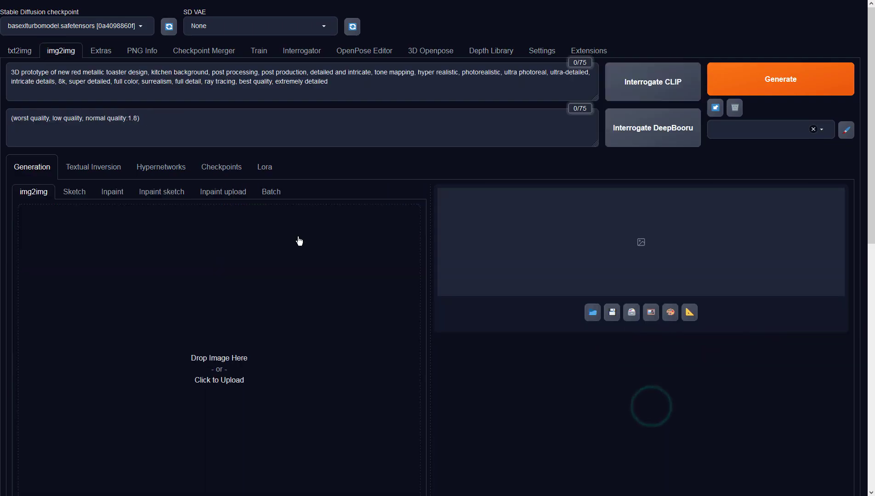
pyautogui.scroll(-4, 297, 240)
pyautogui.scroll(-4, 299, 241)
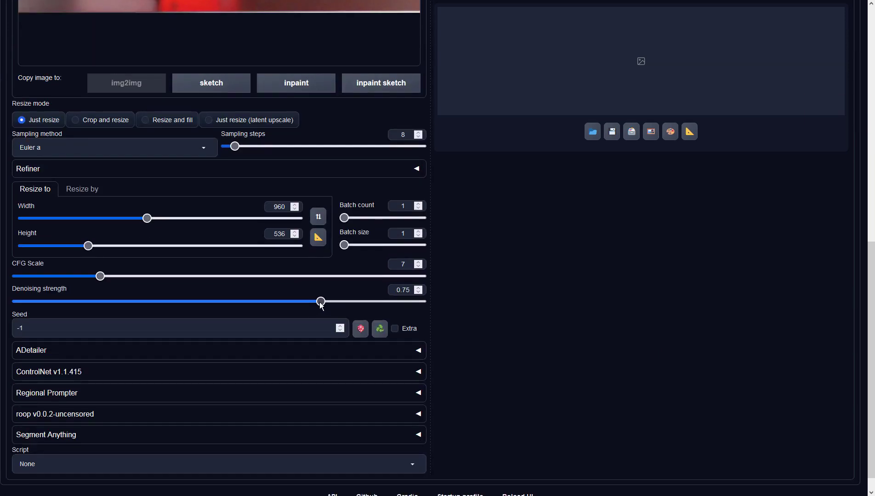
pyautogui.scroll(2, 320, 306)
pyautogui.click(199, 225)
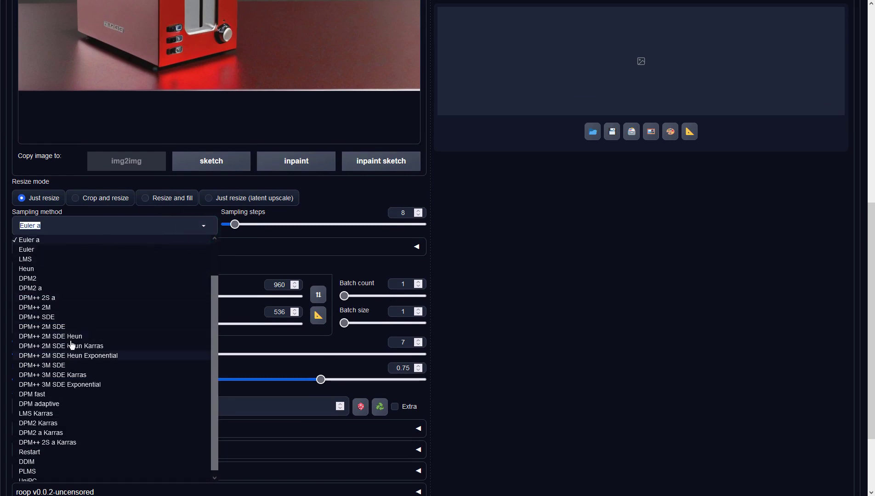
pyautogui.click(63, 318)
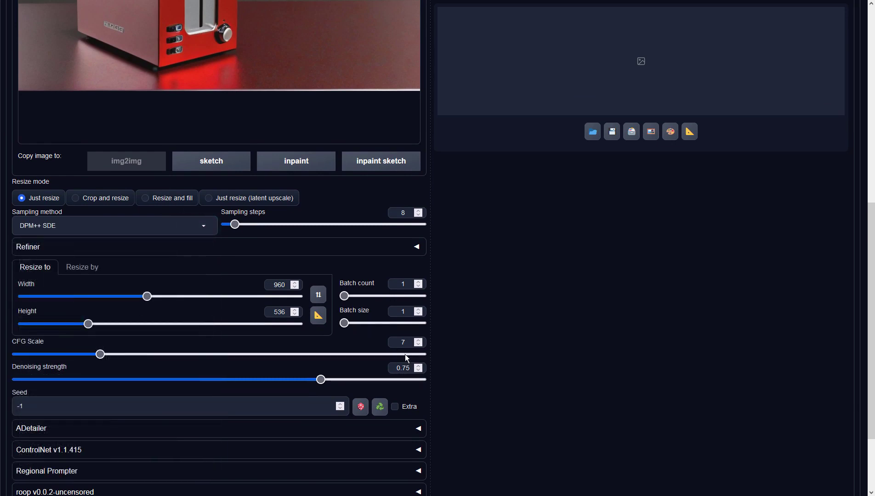
pyautogui.doubleClick(400, 343)
pyautogui.write('2')
pyautogui.click(500, 328)
pyautogui.scroll(8, 500, 328)
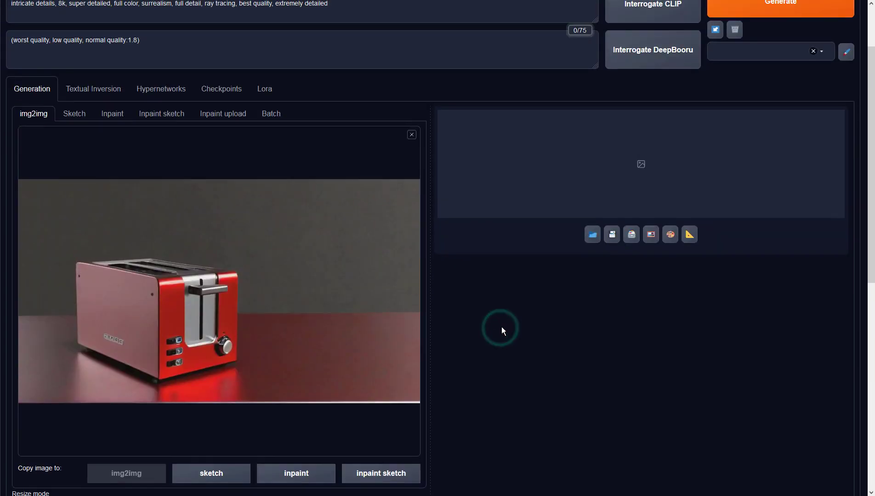
# Step: Generate an img2img variation of the toaster and view it enlarged
pyautogui.click(758, 73)
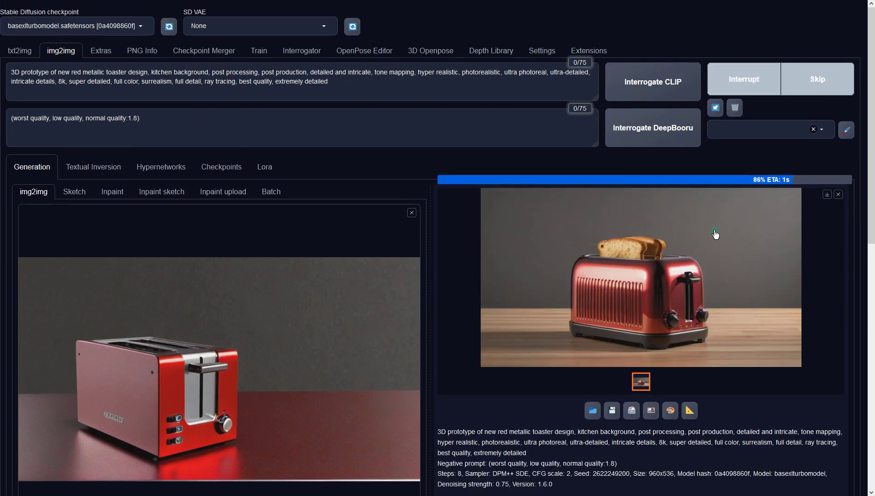
pyautogui.click(715, 234)
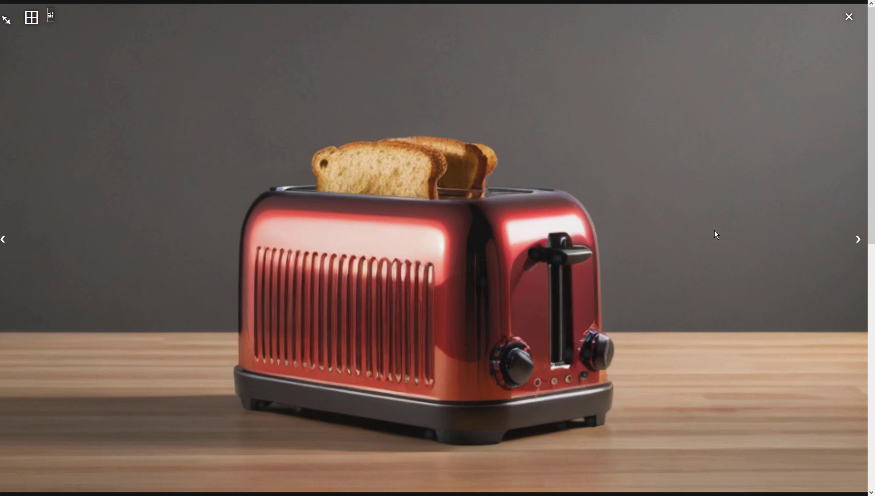
pyautogui.click(715, 234)
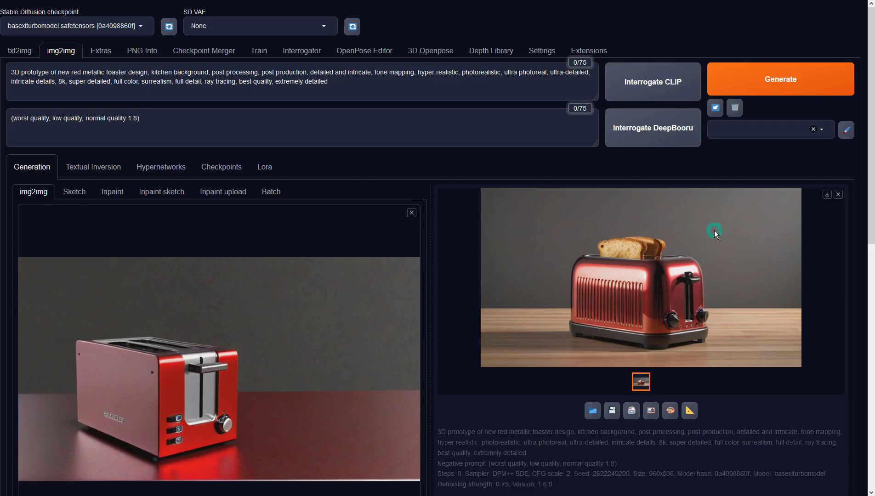
# Step: Lower the img2img denoising strength to 0.65
pyautogui.scroll(-4, 242, 340)
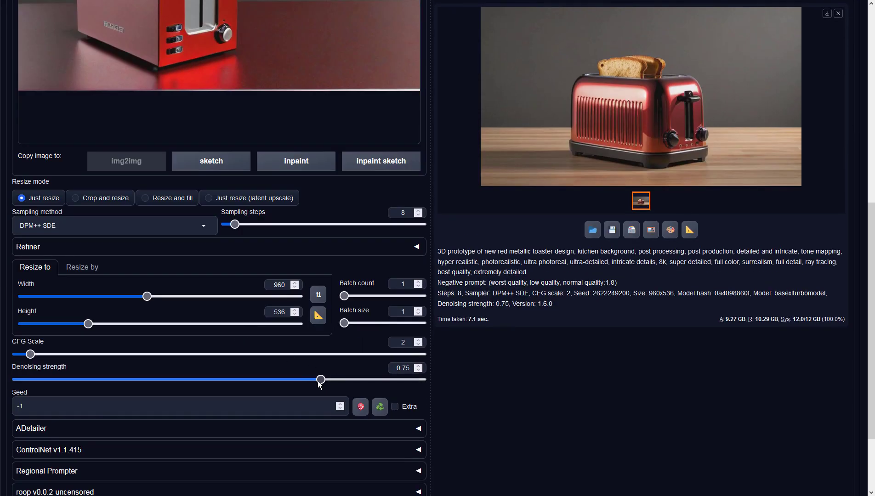
pyautogui.moveTo(319, 380); pyautogui.dragTo(282, 383)
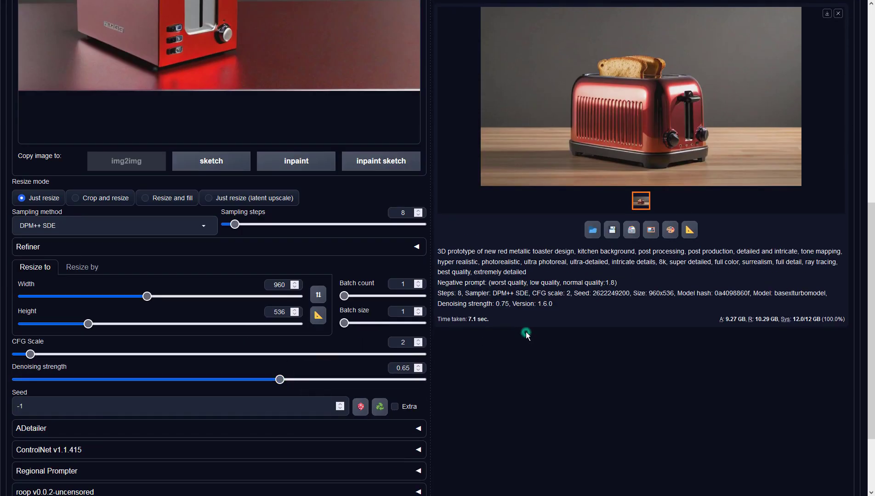
pyautogui.scroll(4, 526, 331)
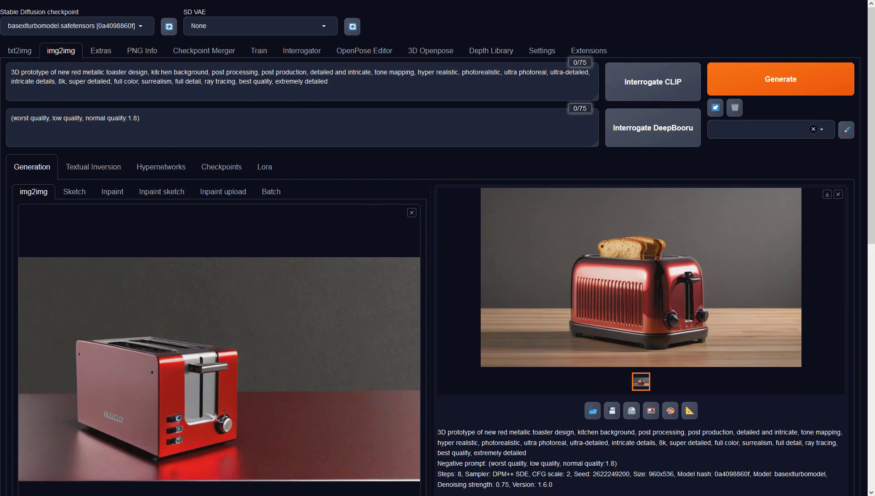
# Step: Weight "kitchen background" in the img2img prompt as (kitchen background:1.5)
pyautogui.click(152, 72)
pyautogui.write('(')
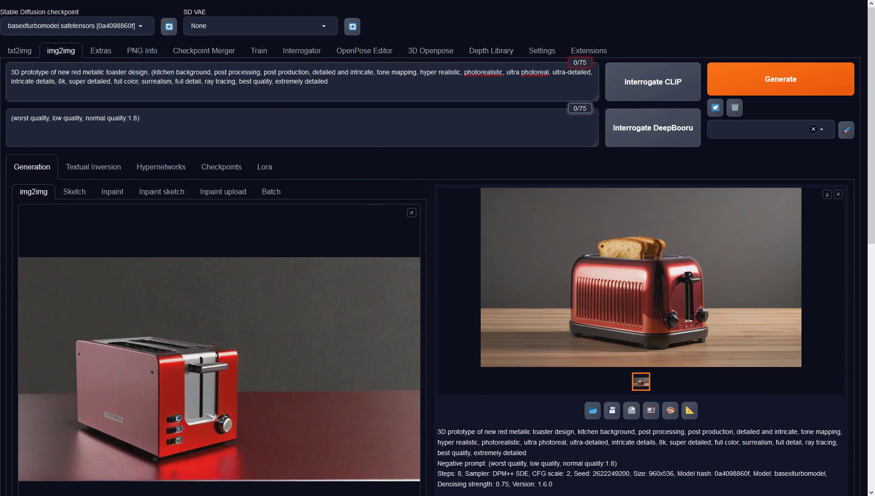
pyautogui.press('Right')
pyautogui.press('Right')
pyautogui.press('Right')
pyautogui.press('Right')
pyautogui.press('Right')
pyautogui.press('Right')
pyautogui.press('Right')
pyautogui.press('Right')
pyautogui.press('Right')
pyautogui.press('Right')
pyautogui.press('Right')
pyautogui.press('Right')
pyautogui.press('Right')
pyautogui.press('Right')
pyautogui.press('Right')
pyautogui.press('Right')
pyautogui.press('Right')
pyautogui.press('Right')
pyautogui.write(':1.5)')
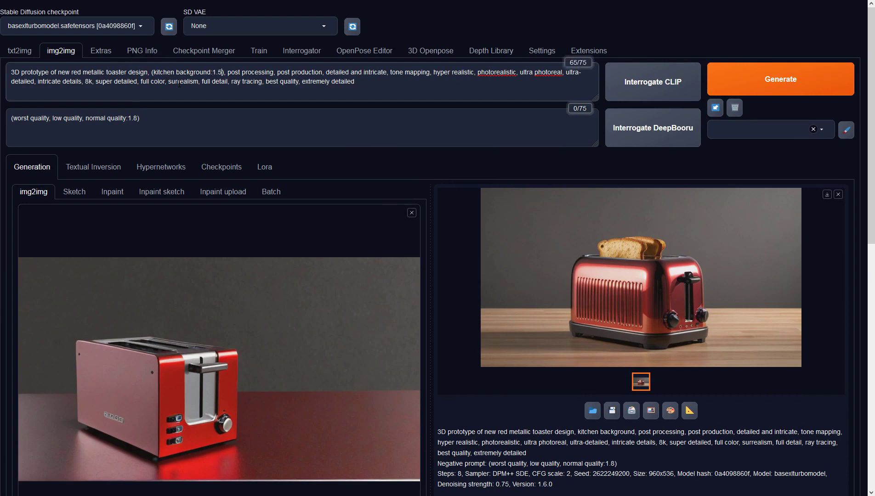
# Step: Generate an img2img variation with the weighted kitchen background prompt and view it enlarged
pyautogui.click(754, 75)
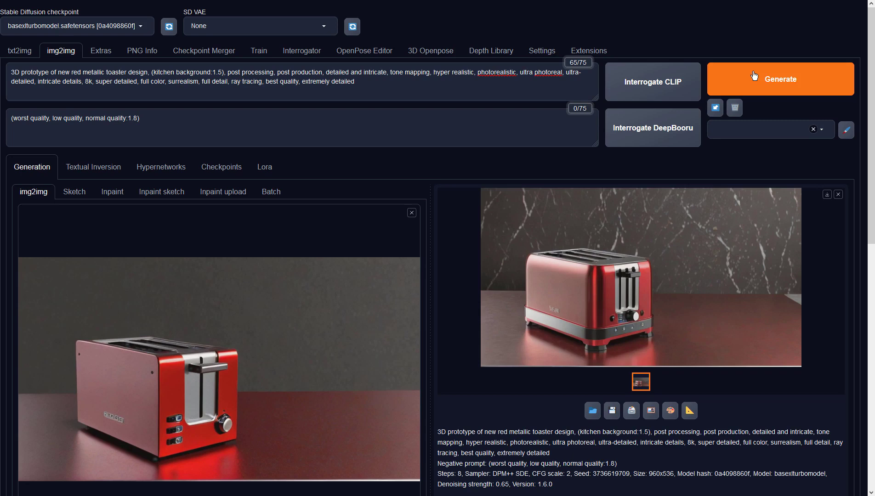
pyautogui.click(674, 226)
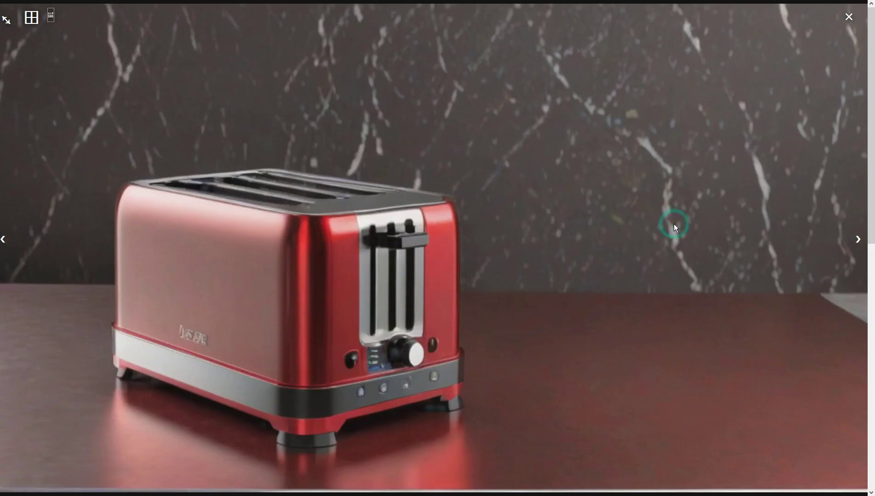
pyautogui.click(674, 223)
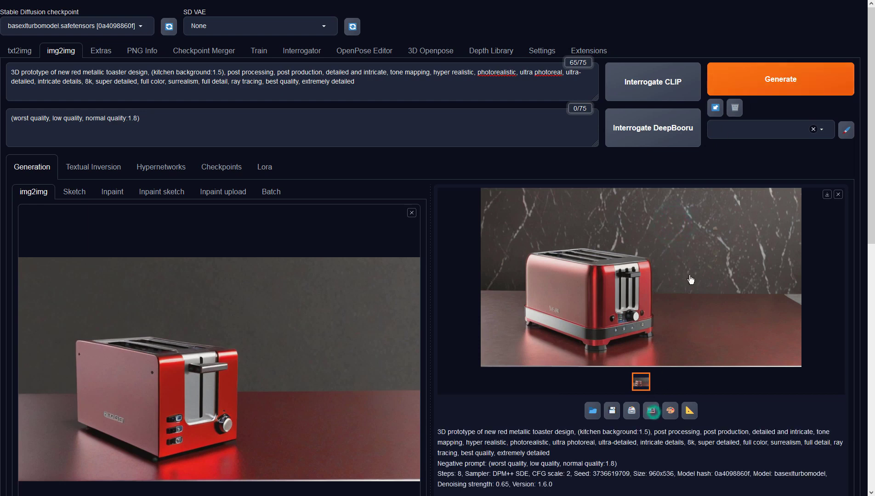
# Step: Send the latest toaster result back to img2img as the source, generate another variation and inspect it enlarged
pyautogui.click(650, 410)
pyautogui.click(739, 86)
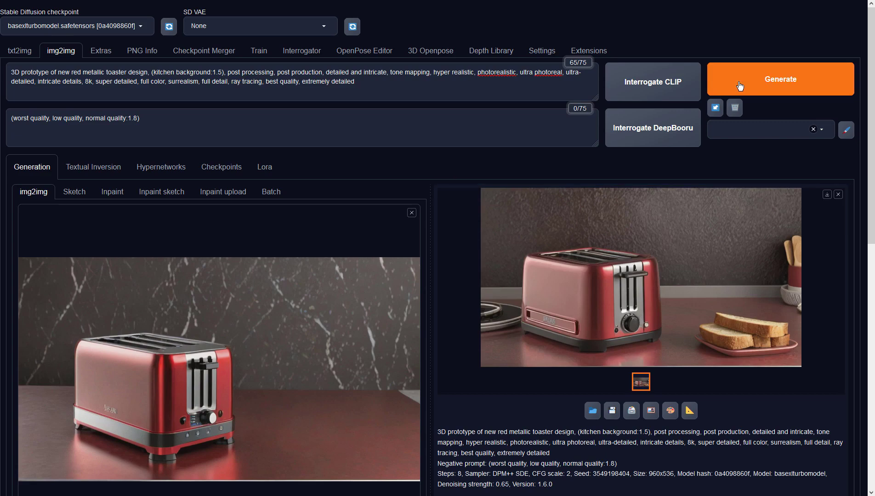
pyautogui.click(656, 223)
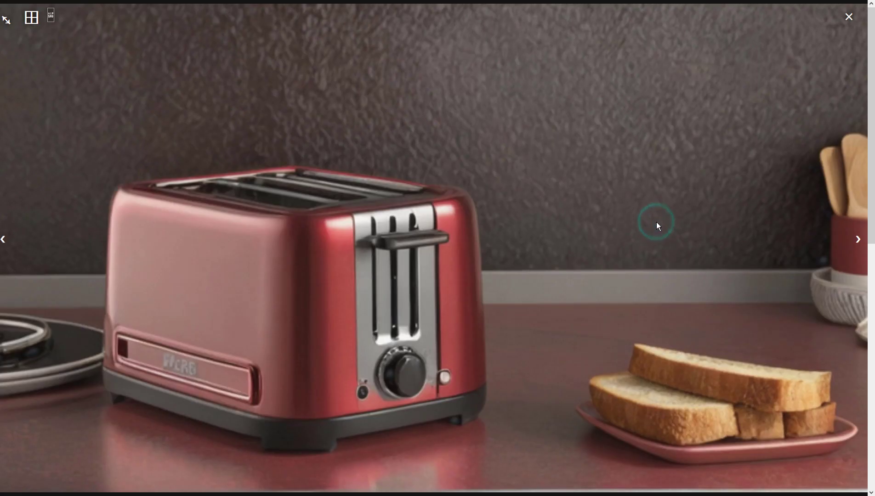
pyautogui.click(656, 223)
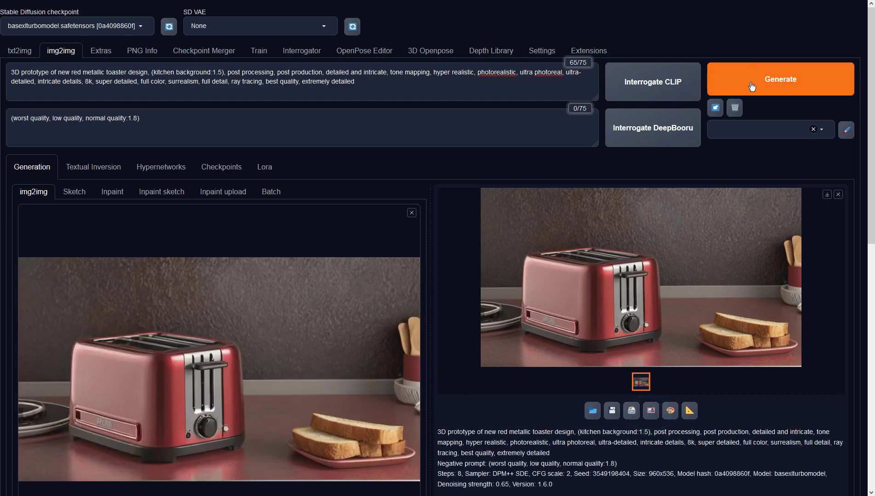
# Step: Add "cherry" before "red" in the prompt, generate a new variation and view it enlarged
pyautogui.click(73, 72)
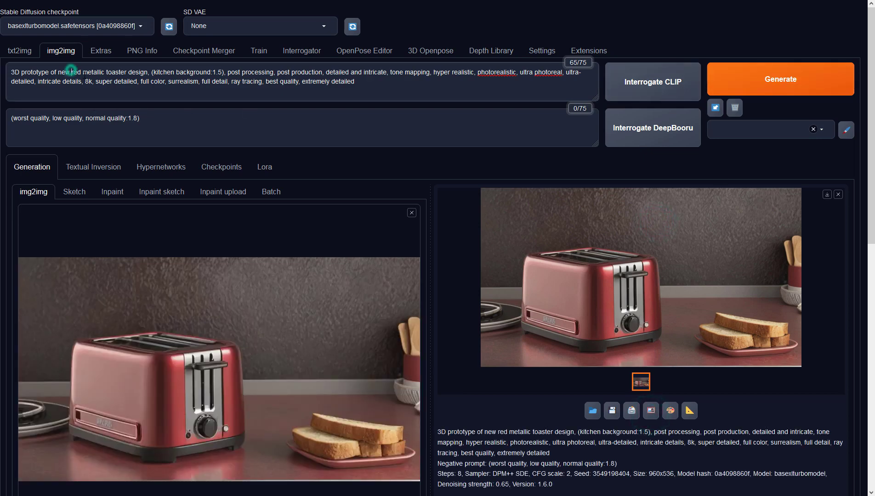
pyautogui.write('cherry')
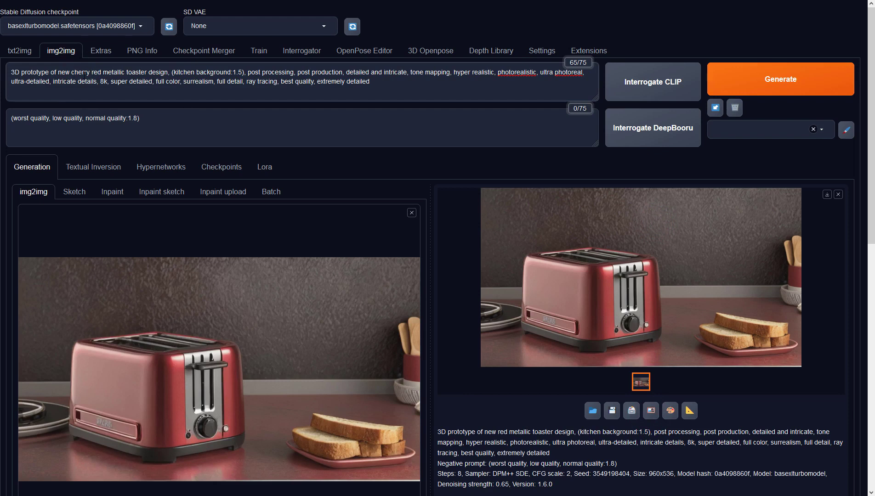
pyautogui.click(779, 83)
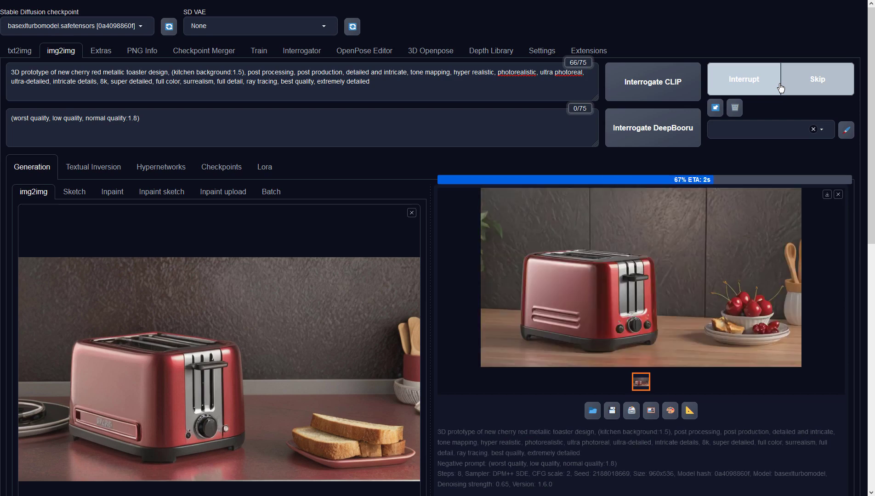
pyautogui.click(733, 255)
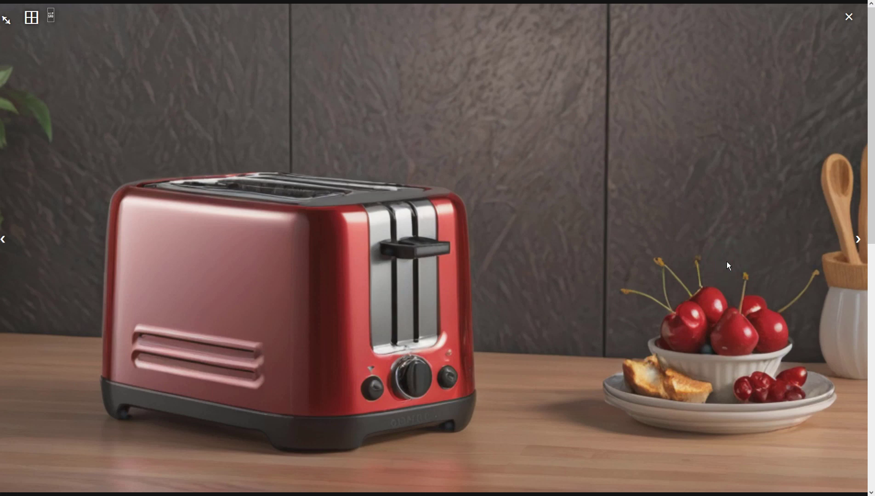
pyautogui.click(726, 262)
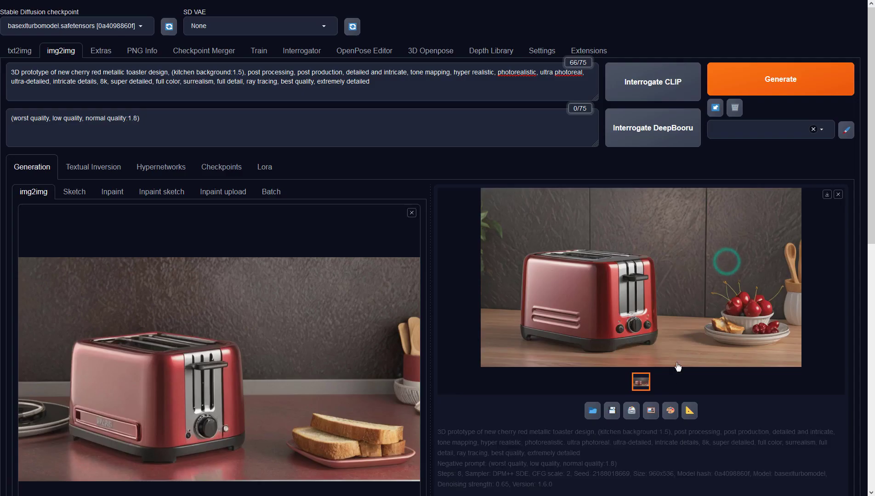
# Step: Send the generated cherry red toaster image to img2img and to Extras for upscaling
pyautogui.click(654, 410)
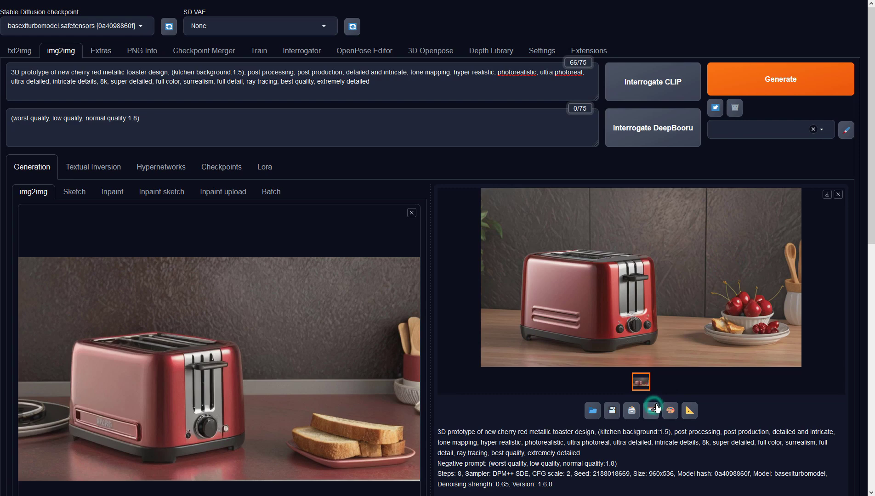
pyautogui.click(690, 409)
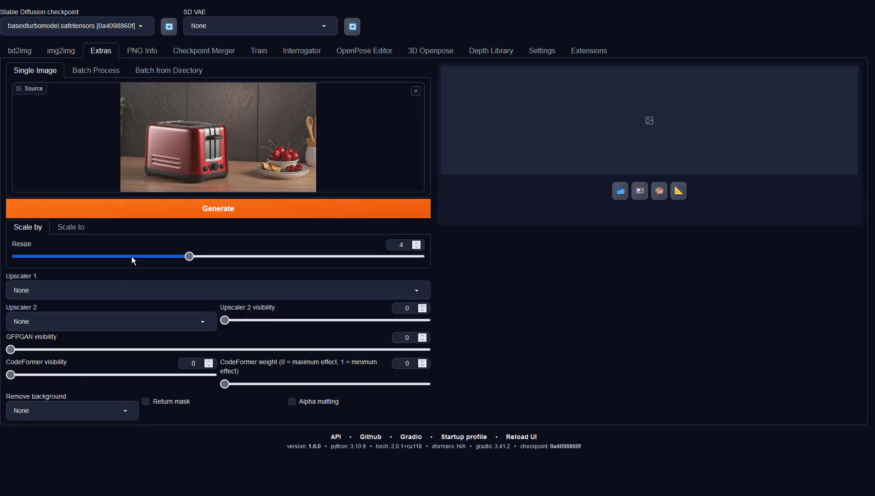
# Step: Upscale the toaster image with the 4x-UltraSharp upscaler at a resize factor of 1 and view the result enlarged
pyautogui.click(127, 289)
pyautogui.click(59, 219)
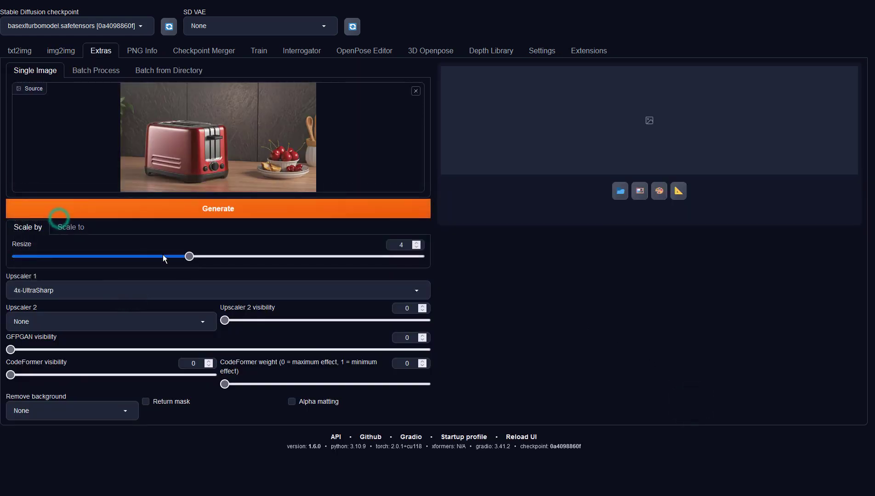
pyautogui.moveTo(189, 257); pyautogui.dragTo(16, 257)
pyautogui.click(162, 207)
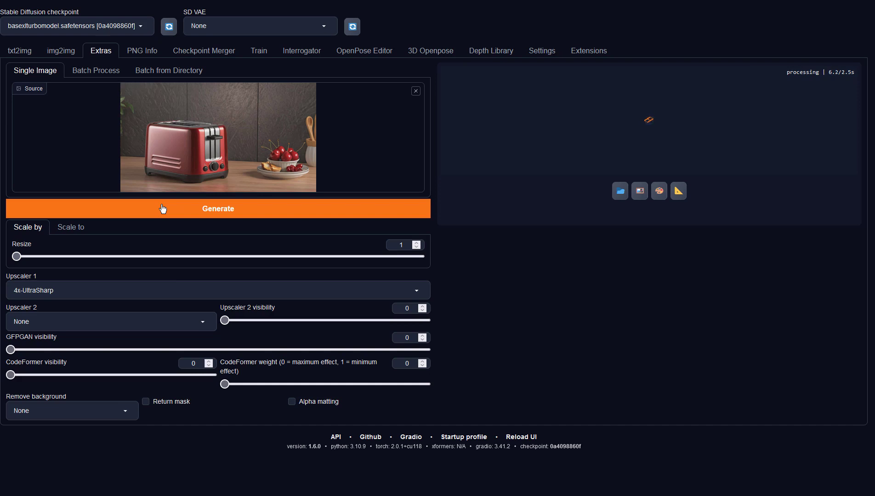
pyautogui.click(615, 198)
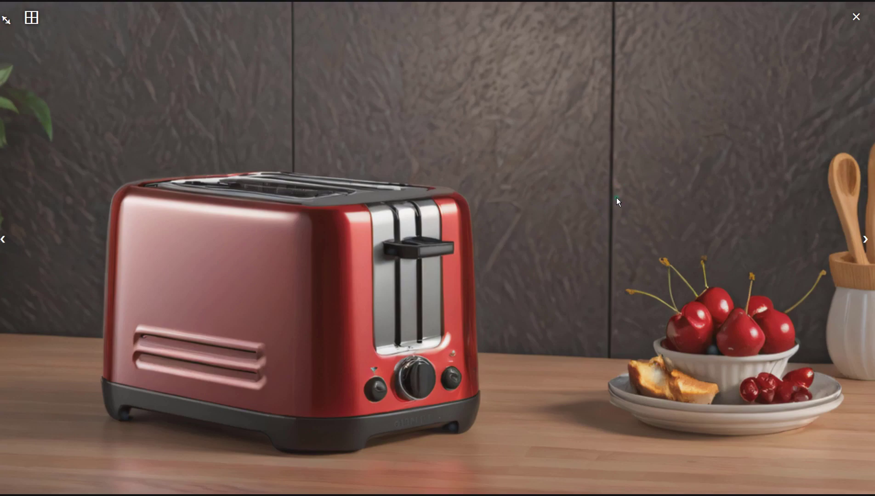
pyautogui.click(616, 201)
# Step: Return to img2img and generate a further variation from the cherry red toaster image
pyautogui.click(57, 50)
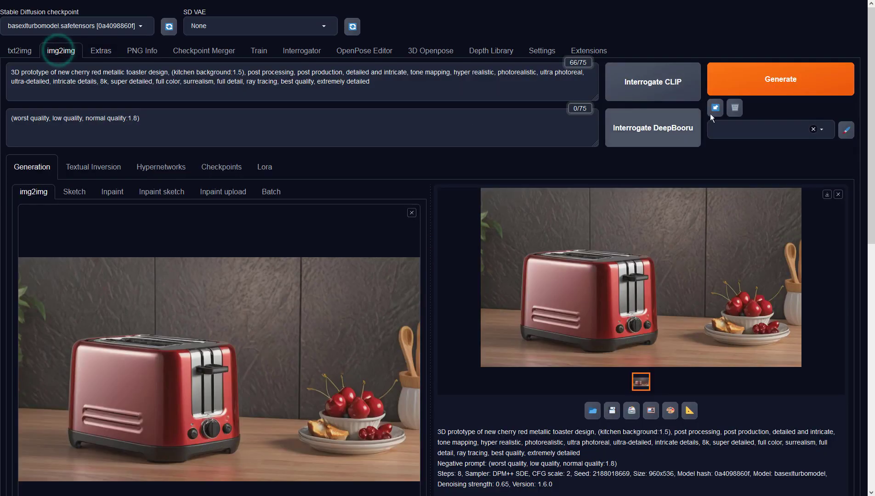
pyautogui.click(760, 79)
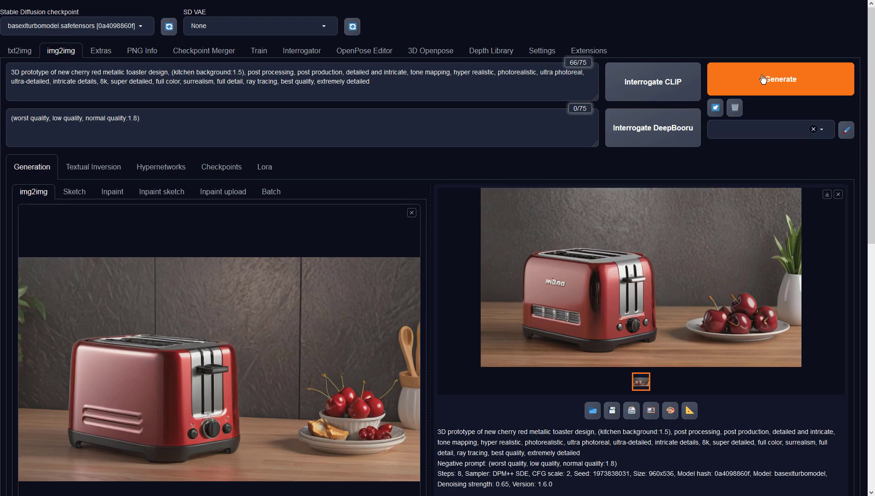
# Step: Raise the img2img denoising strength to 0.75 and view the current toaster variation enlarged
pyautogui.scroll(-10, 459, 297)
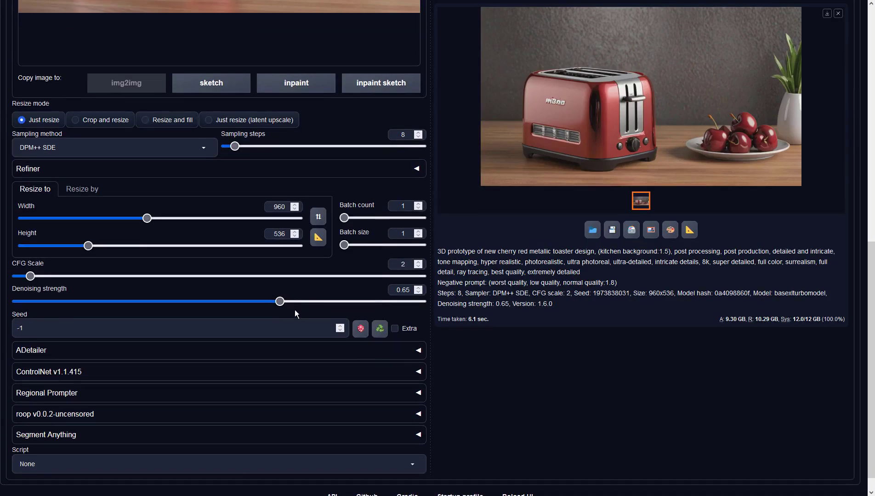
pyautogui.moveTo(280, 302); pyautogui.dragTo(321, 302)
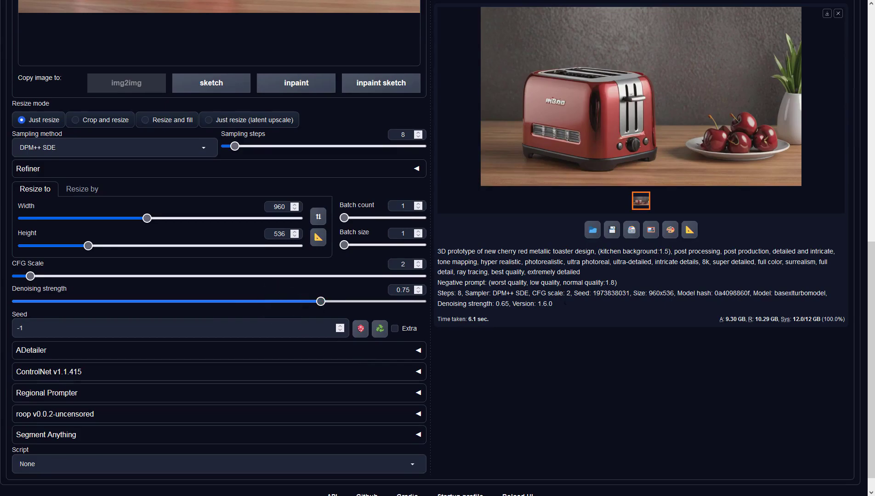
pyautogui.scroll(10, 601, 299)
pyautogui.click(713, 235)
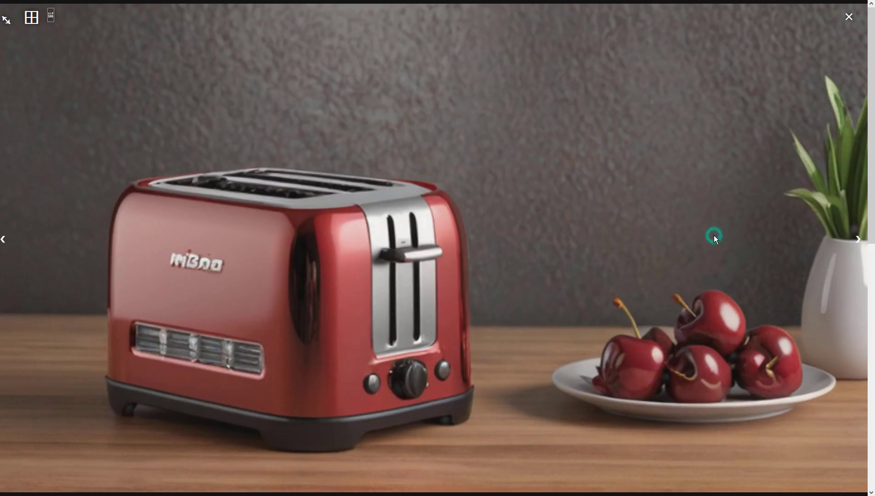
pyautogui.click(714, 235)
# Step: Generate a toaster variation at the 0.75 denoising strength and view it enlarged
pyautogui.click(769, 78)
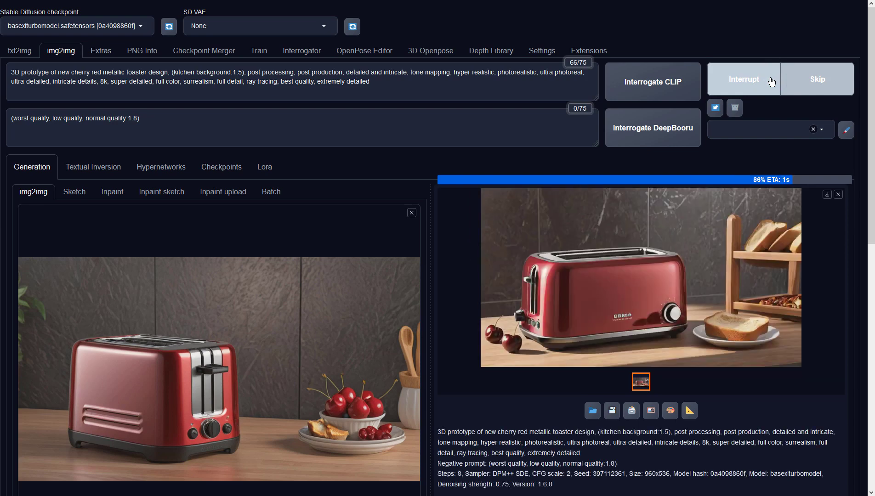
pyautogui.click(710, 250)
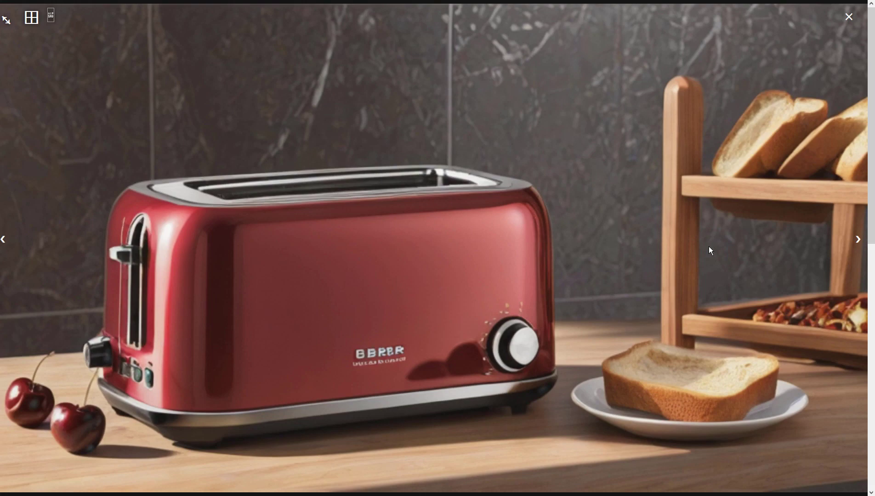
pyautogui.click(709, 246)
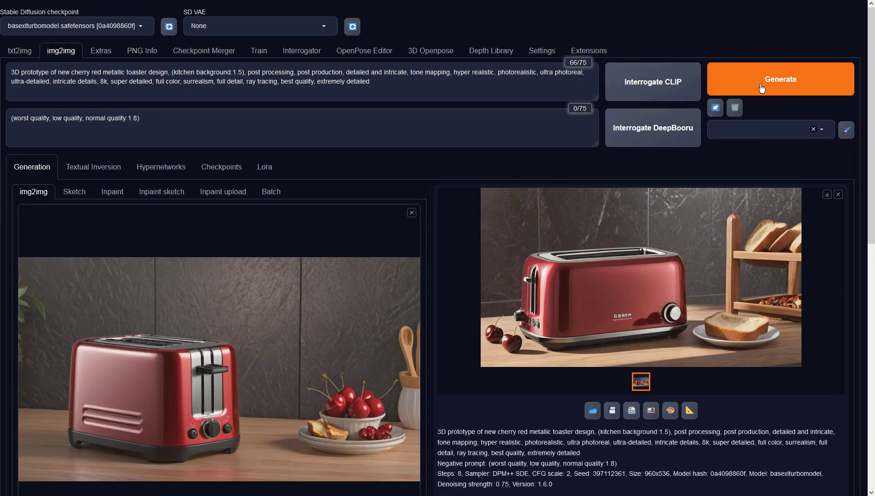
# Step: Use the long toaster result as the new img2img source, generate a variation from it and view it enlarged
pyautogui.click(650, 410)
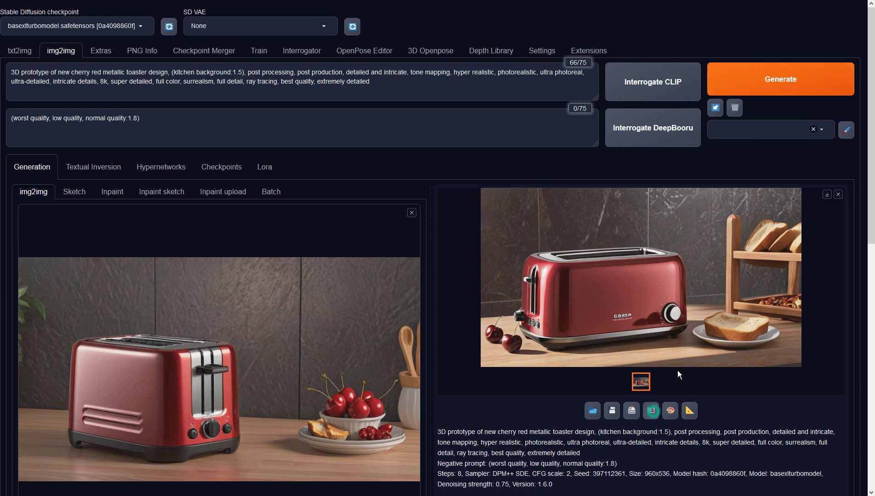
pyautogui.click(758, 80)
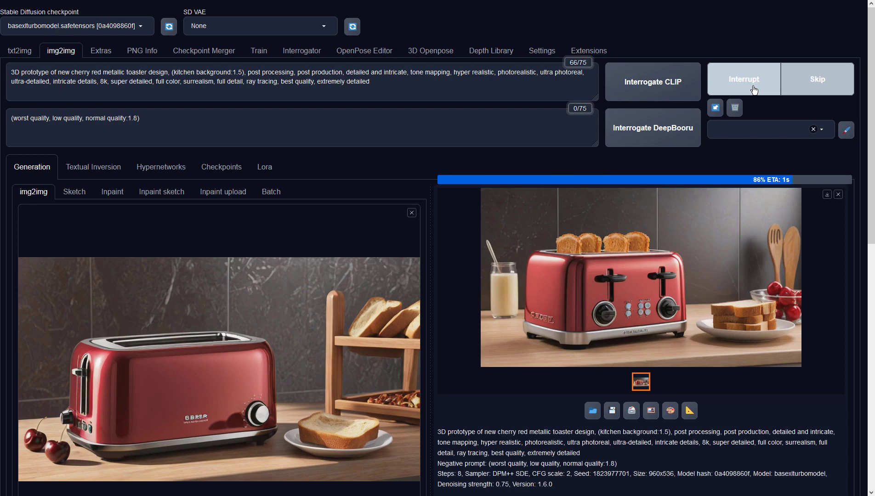
pyautogui.click(707, 242)
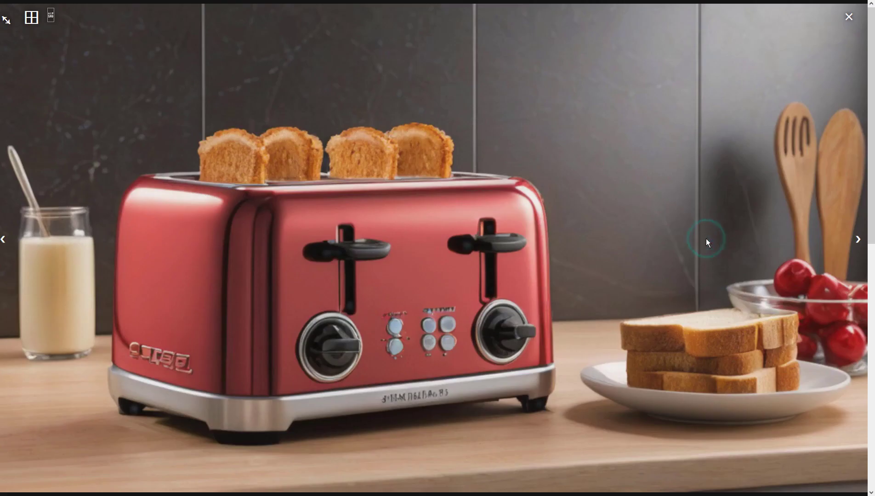
pyautogui.click(707, 238)
# Step: Raise the img2img denoising strength to 0.9
pyautogui.scroll(-10, 338, 354)
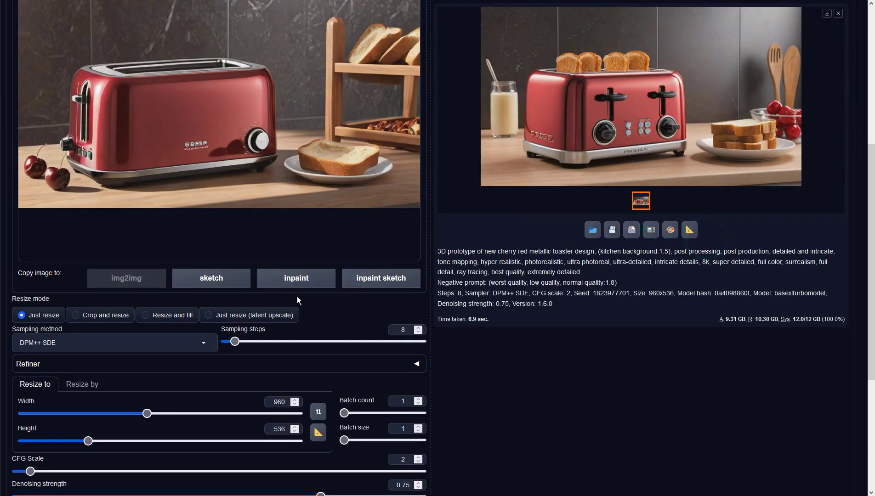
pyautogui.moveTo(321, 301); pyautogui.dragTo(381, 302)
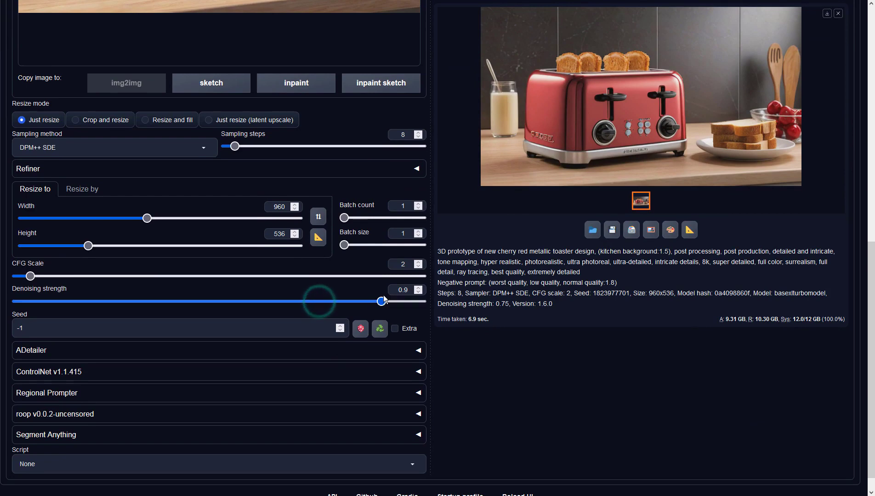
pyautogui.scroll(10, 547, 289)
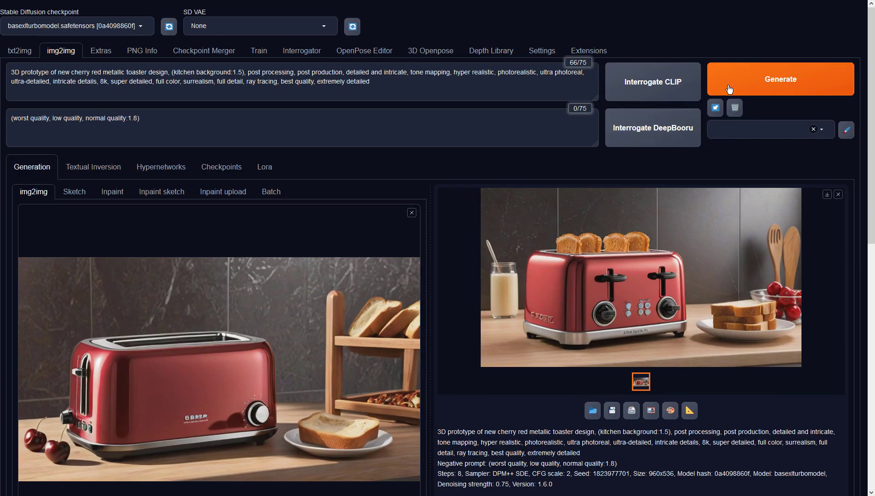
# Step: Generate a toaster variation at the 0.9 denoising strength and view it enlarged
pyautogui.click(740, 81)
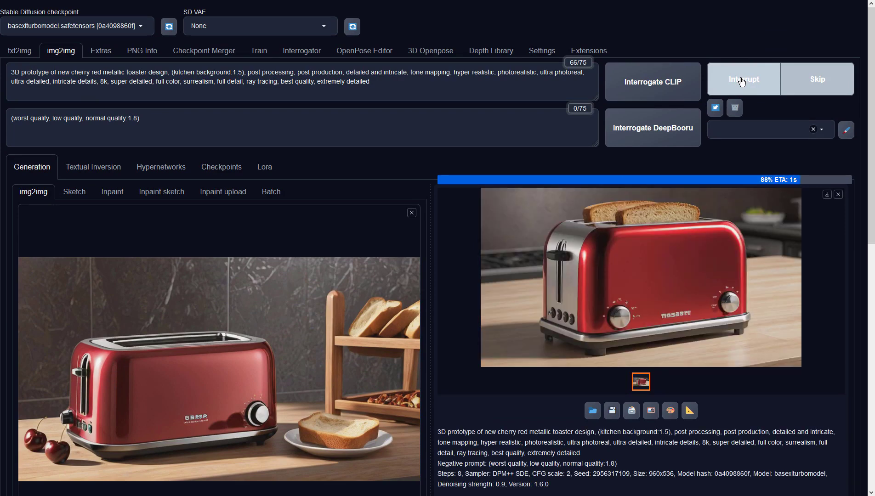
pyautogui.click(736, 261)
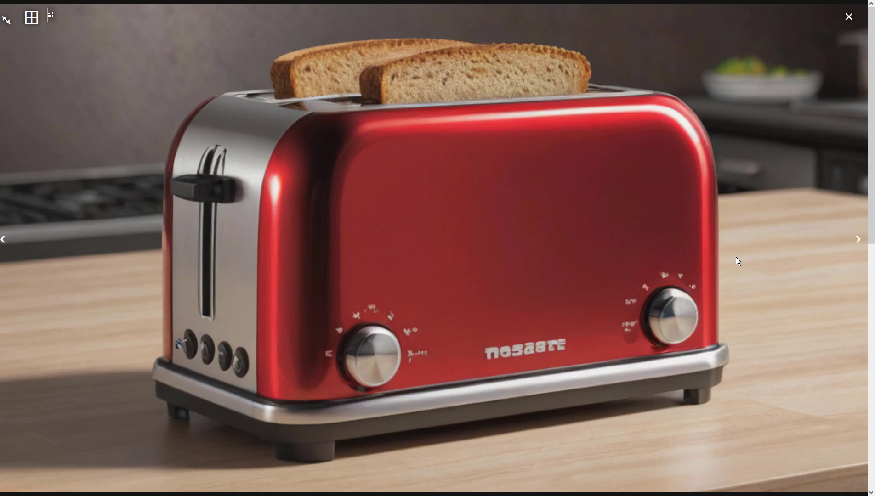
pyautogui.click(736, 257)
# Step: Send the toaster result with the two bread slices to img2img, generate another variation and view it enlarged
pyautogui.click(650, 406)
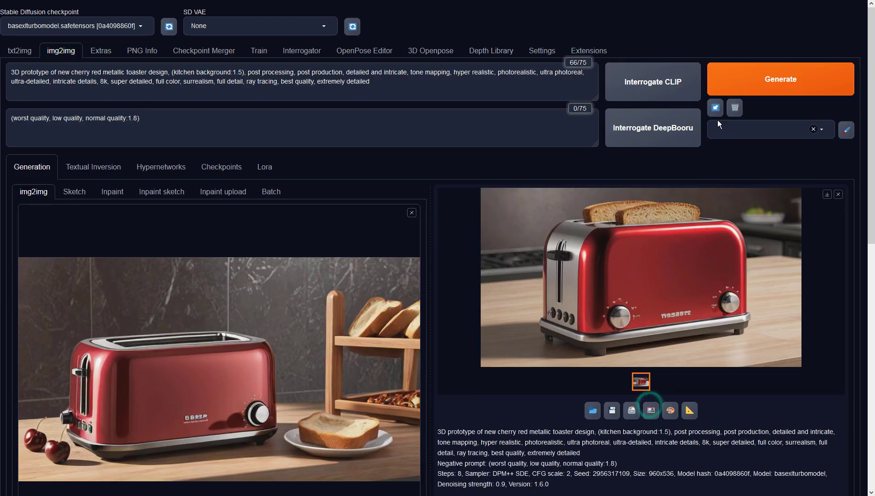
pyautogui.click(734, 87)
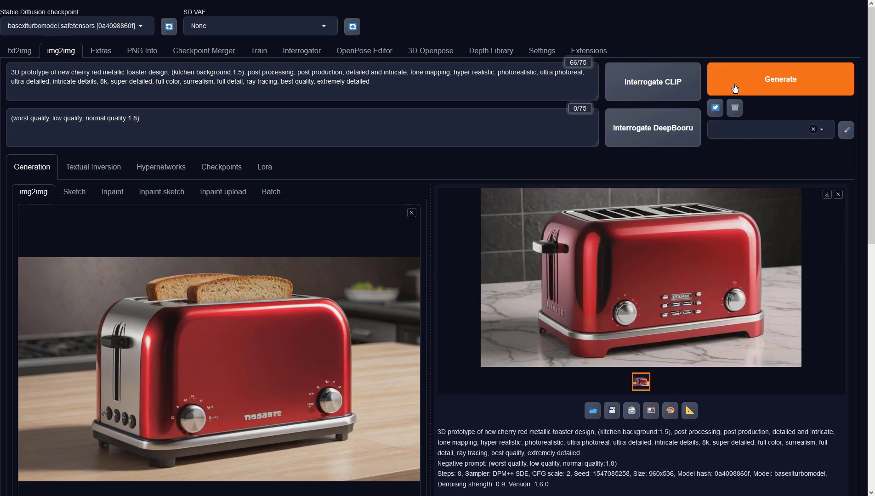
pyautogui.click(728, 217)
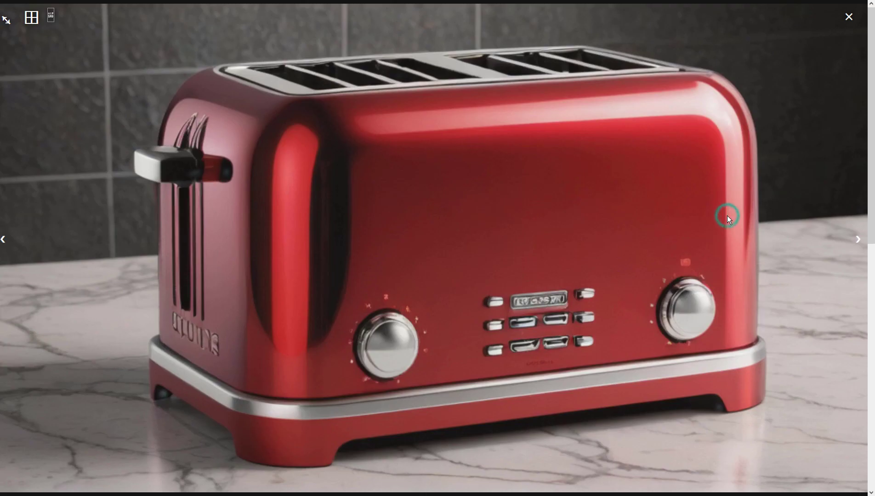